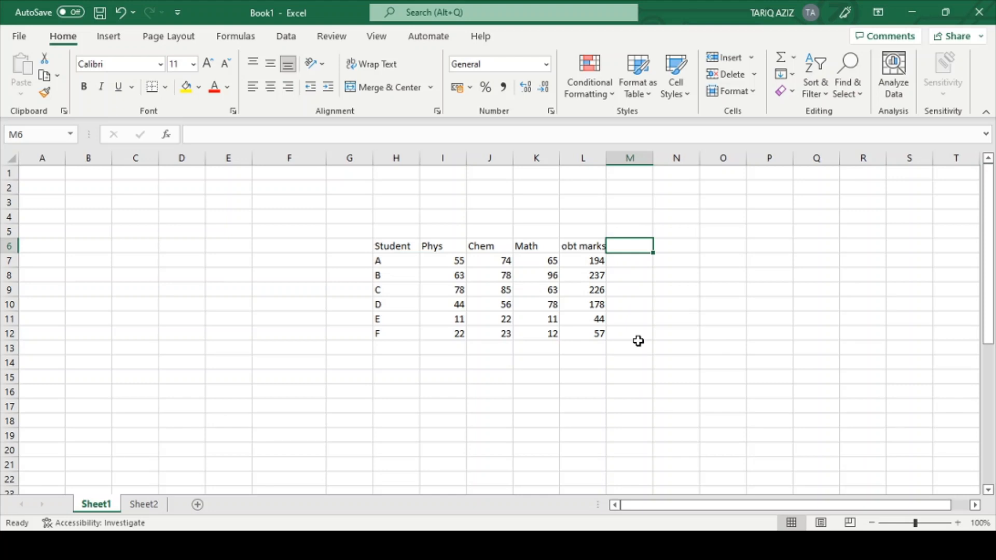
Enter the heading Result in cell M6, next to the obt marks heading.
key("Down")
key("Left")
key("Left")
key("Left")
key("Left")
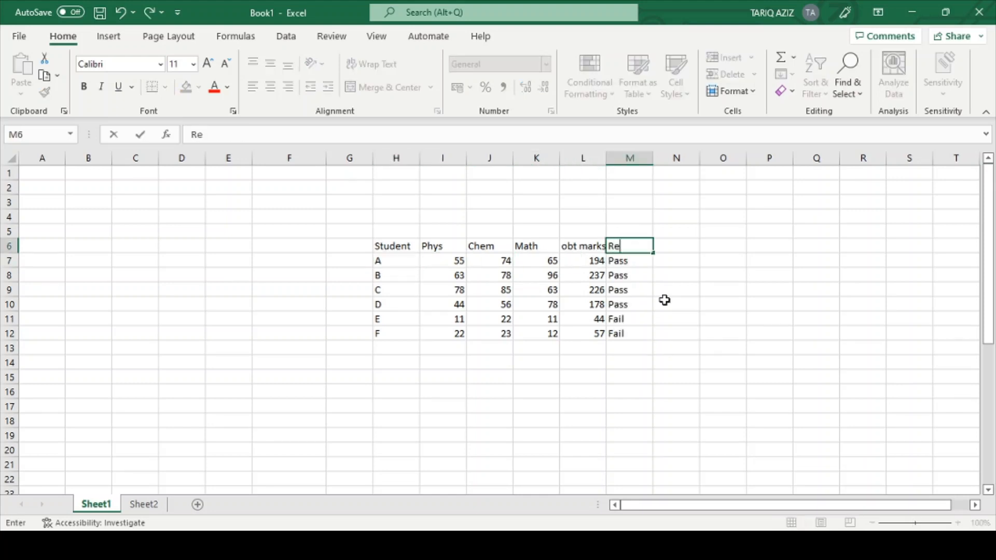
type("sult")
key("Tab")
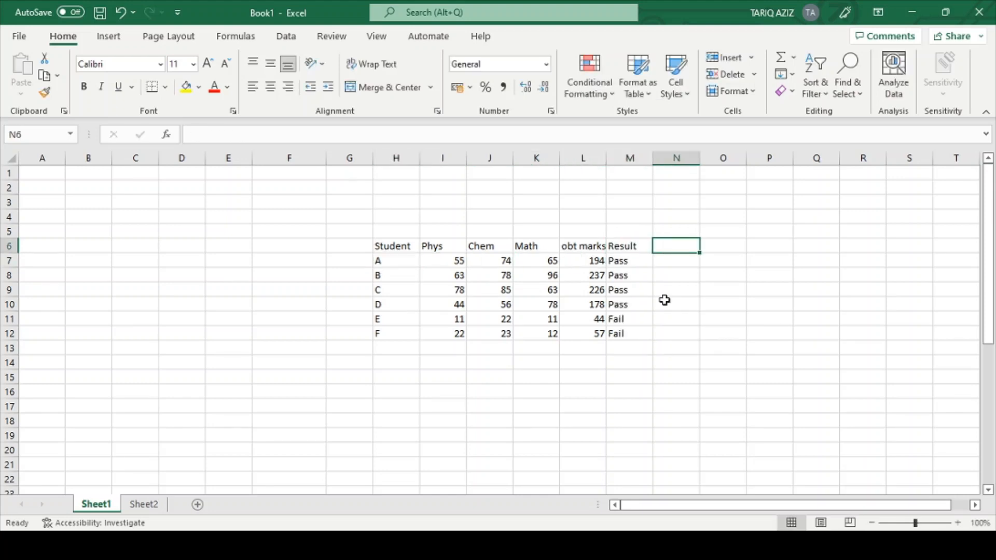
Enter the heading Grade in cell N6 and check the Grade Scheme table in rows 34 to 40.
type("Grade")
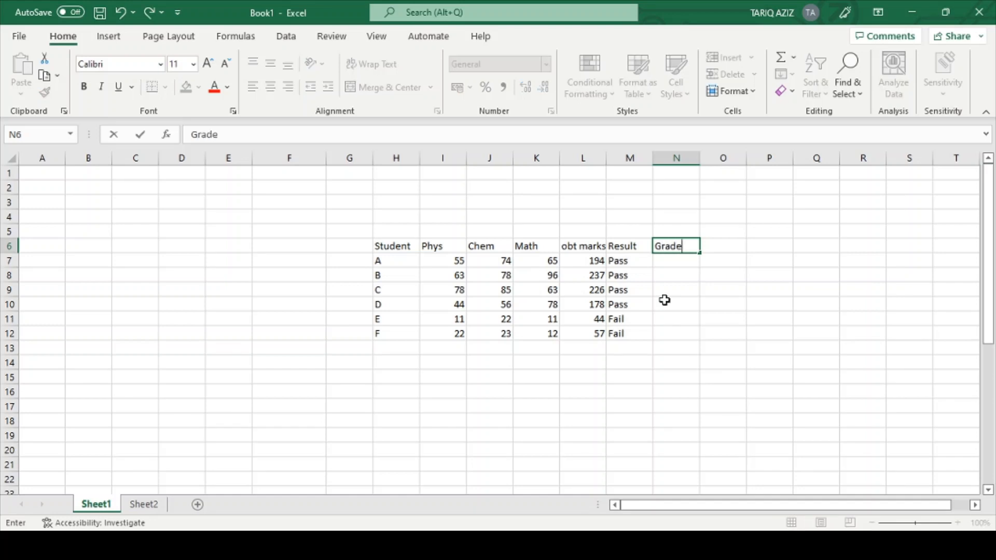
key("Return")
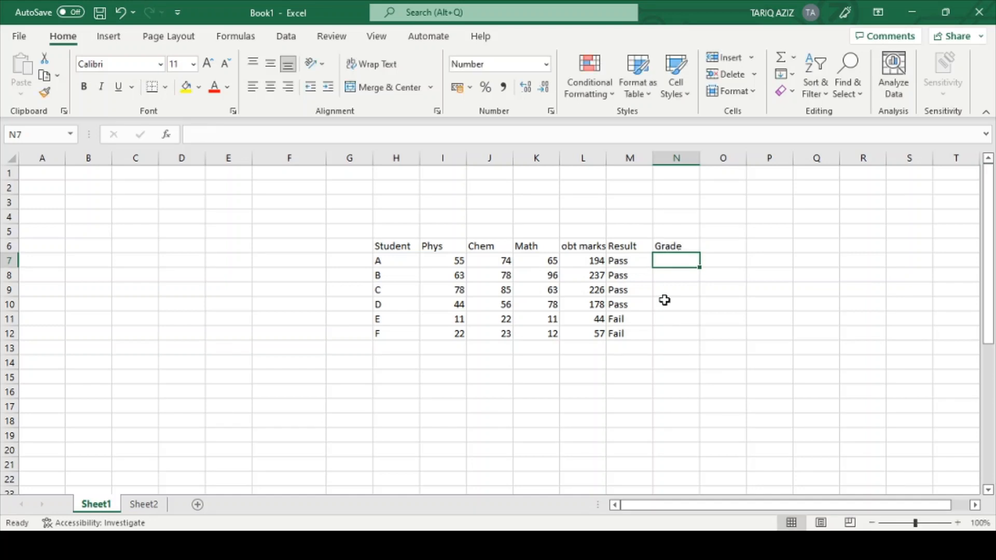
scroll(294, 334, "down", 10)
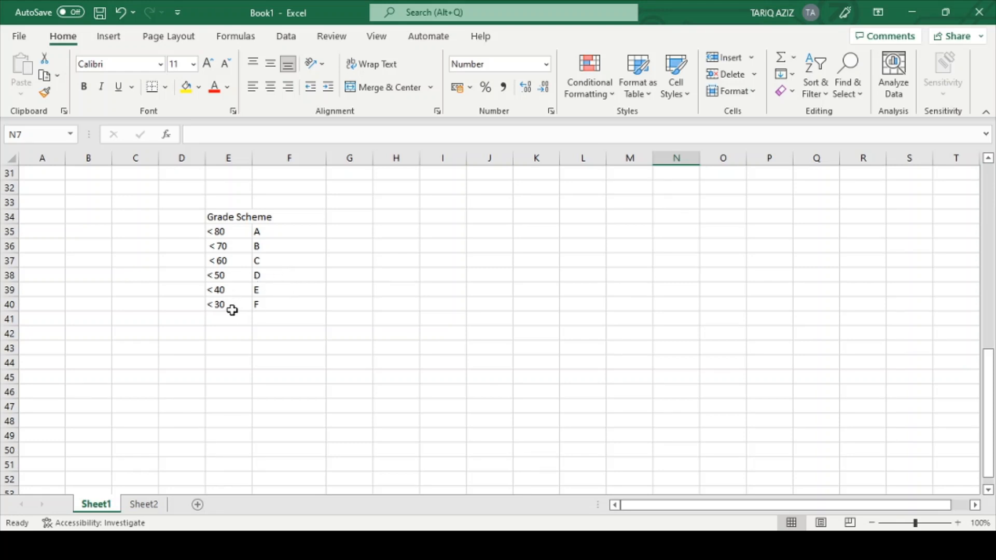
scroll(278, 309, "up", 10)
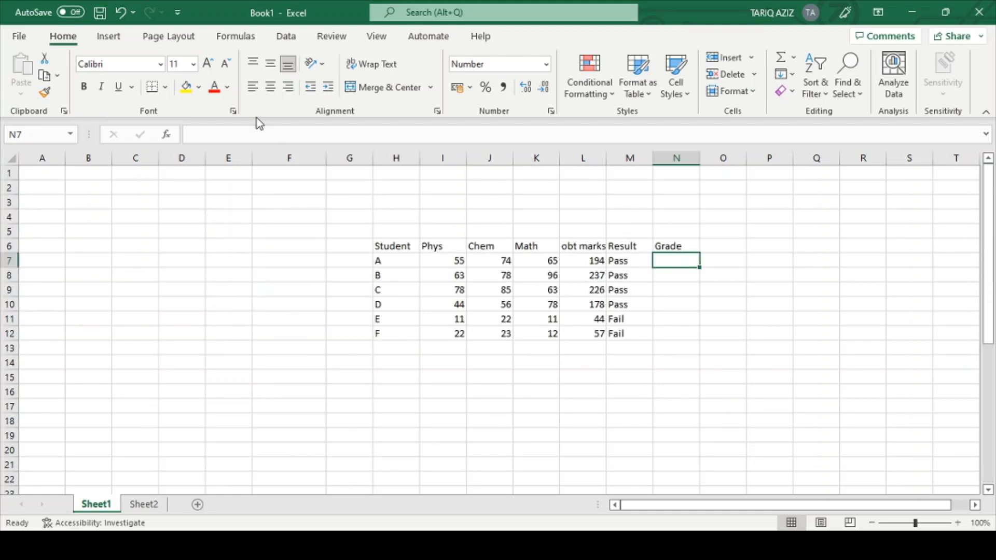
left_click(244, 130)
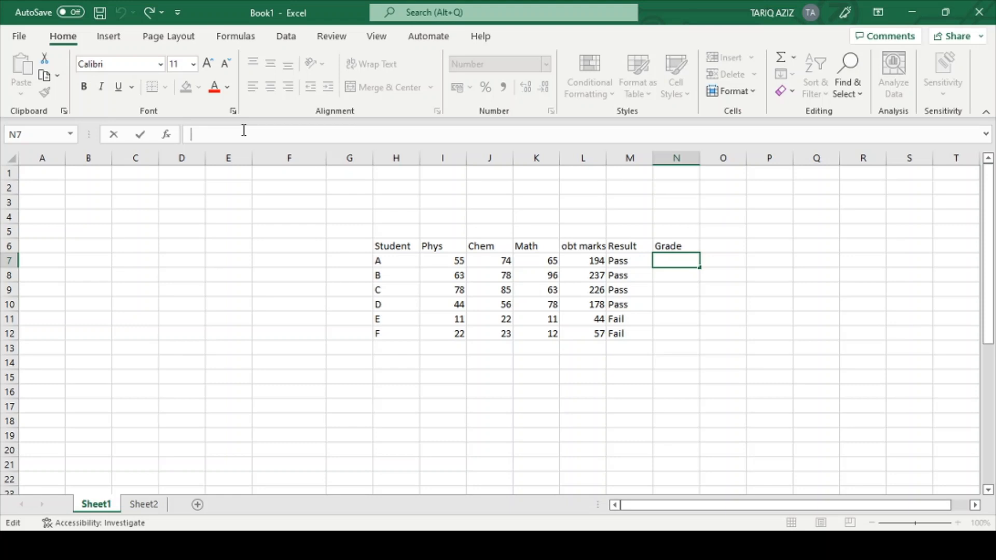
type("=")
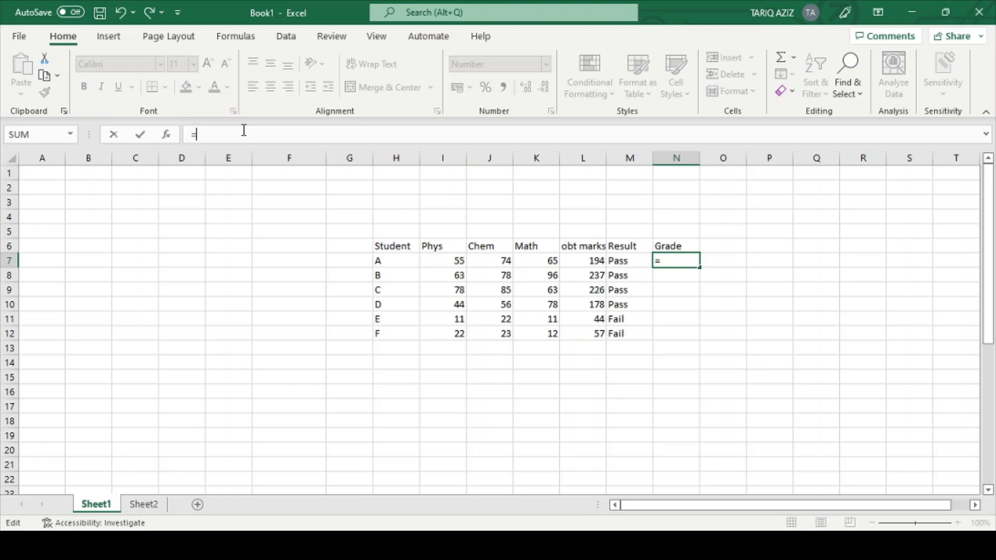
type("IF(")
left_click(763, 269)
left_click(724, 262)
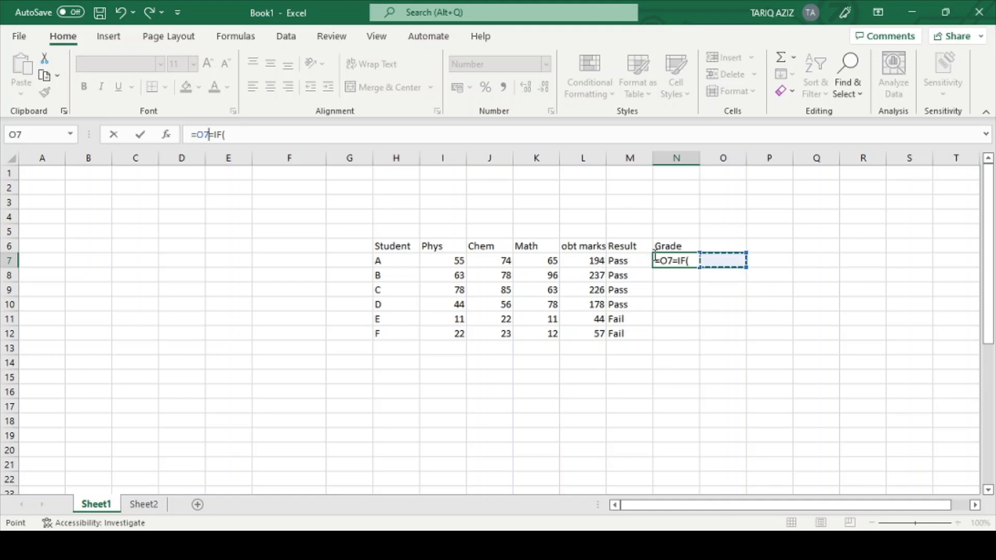
left_click(685, 299)
left_click(664, 260)
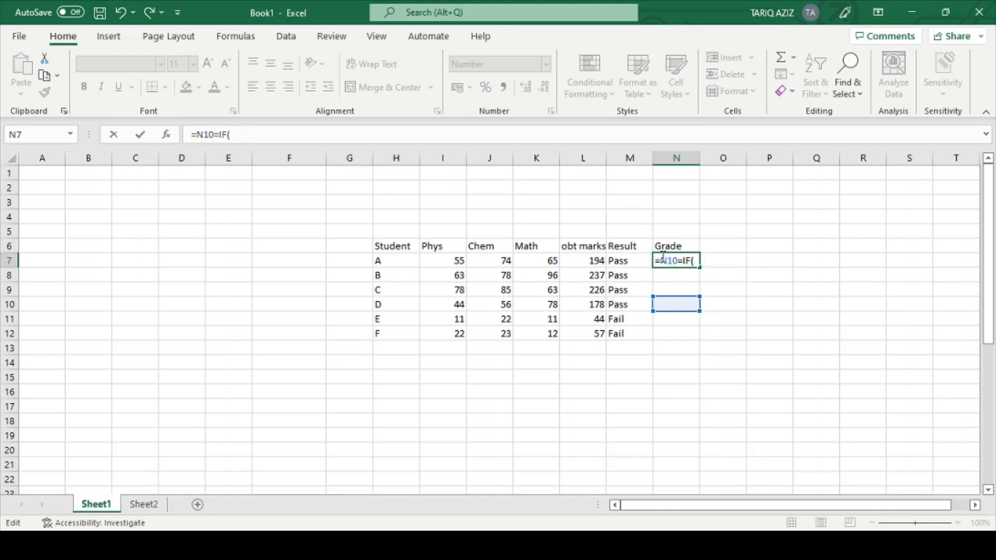
key("Escape")
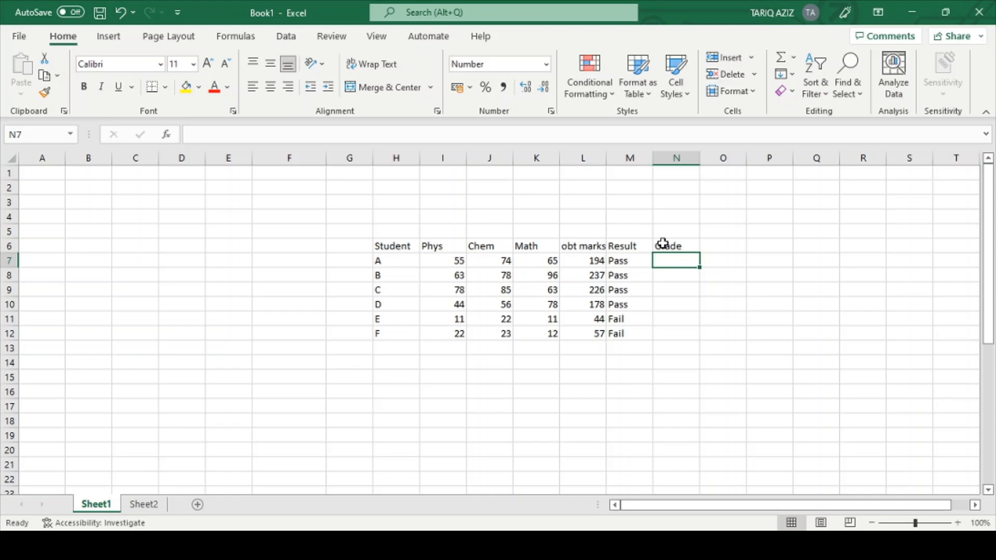
Replace the heading in cell N6 with Percentage.
left_click(664, 243)
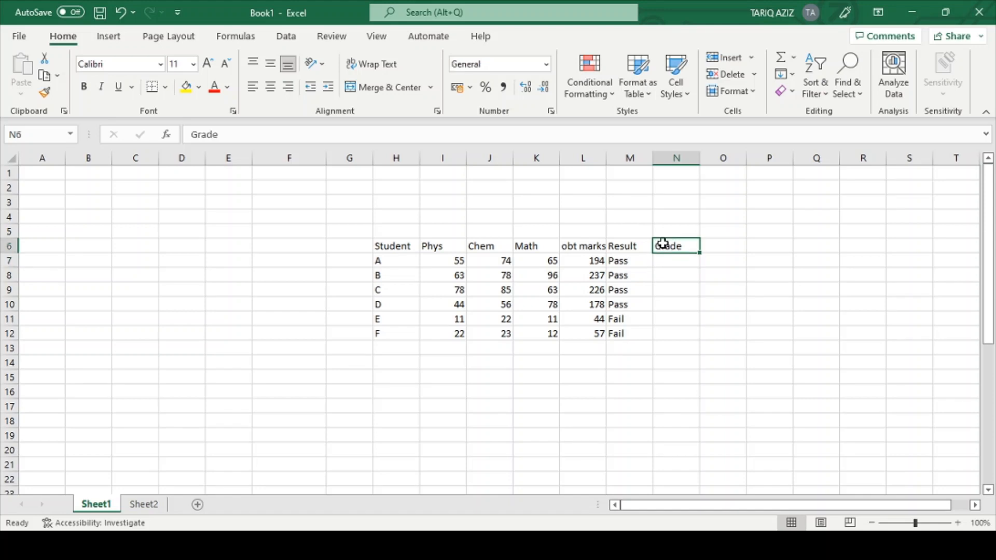
type("Percentage")
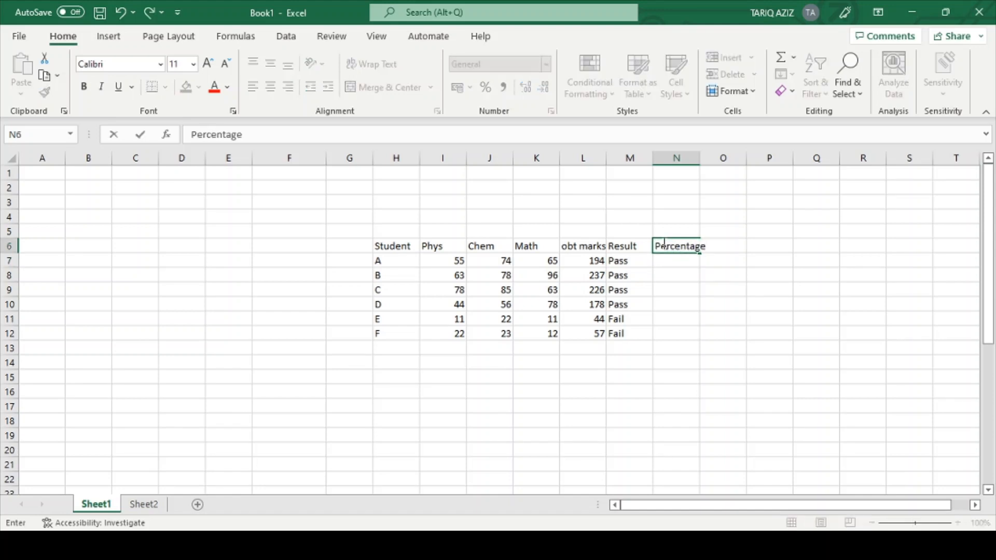
key("Return")
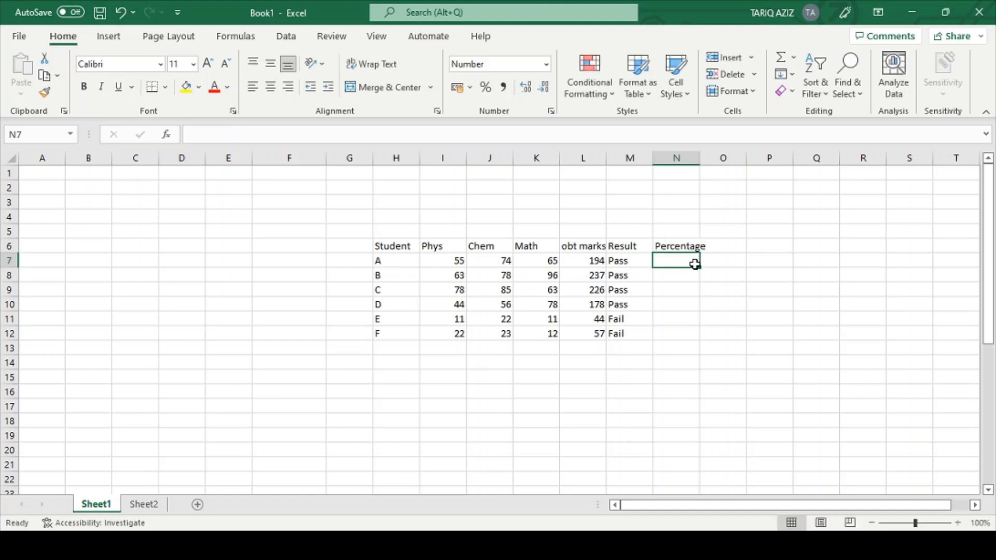
Calculate the percentage in N7 with =L7/300*100 and fill the formula down to N12.
left_click(237, 137)
type("=")
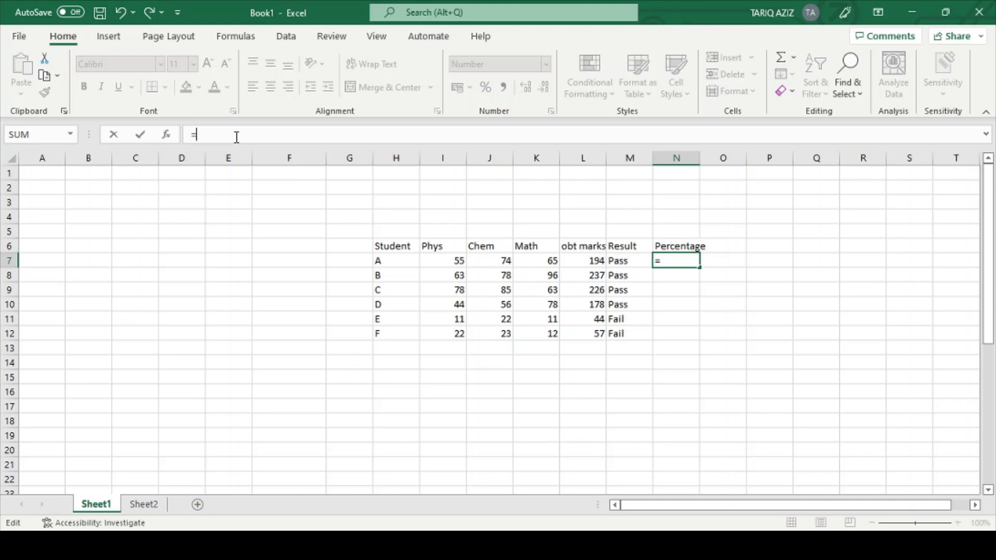
type("L7")
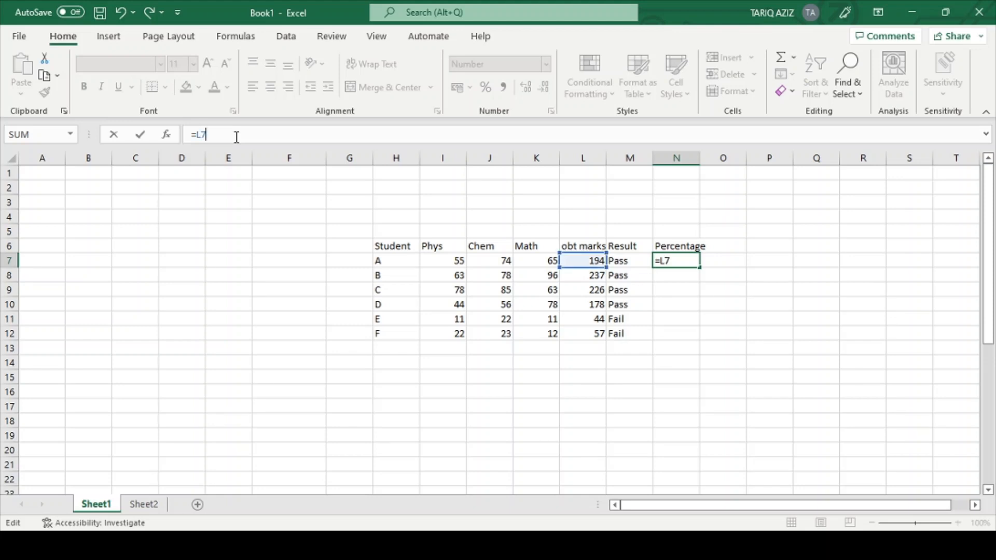
type("/300*100")
key("Return")
key("Up")
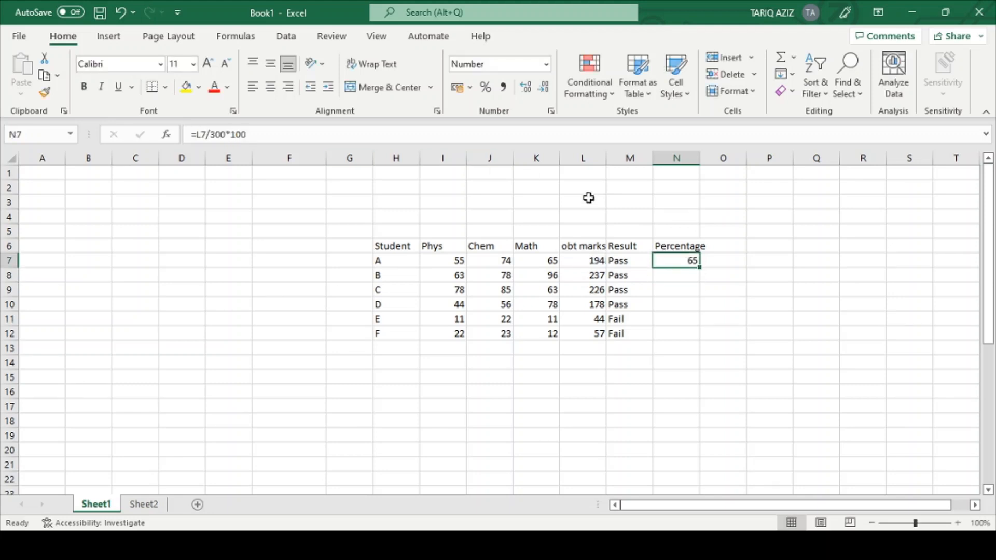
left_click_drag(699, 273, 704, 338)
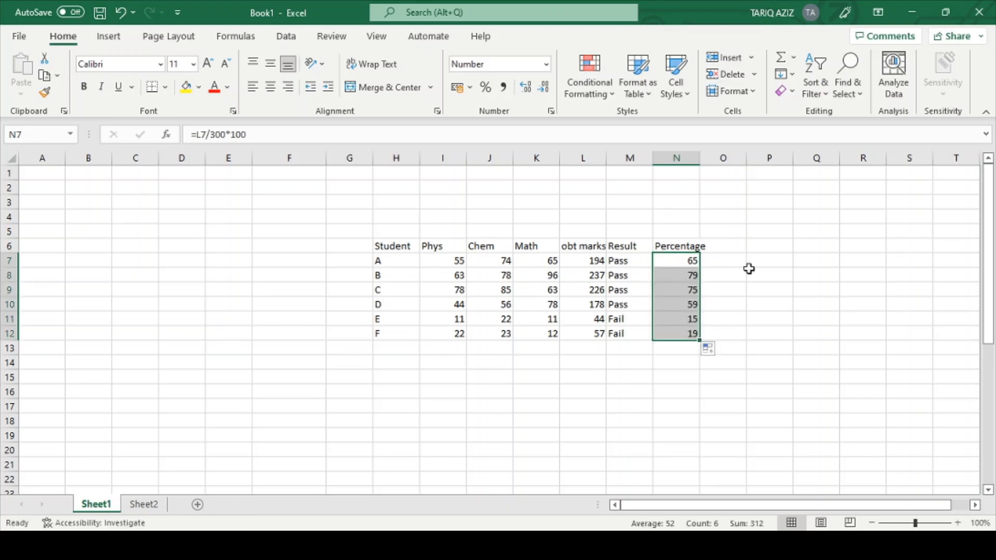
Enter the heading Grade in cell O6, next to the Percentage heading.
left_click(727, 260)
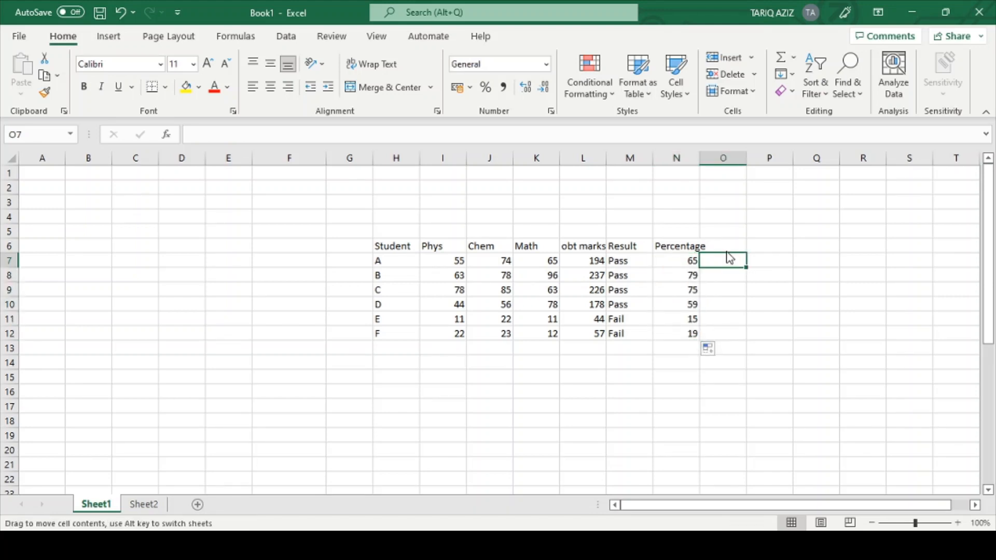
left_click(725, 248)
type("Grade")
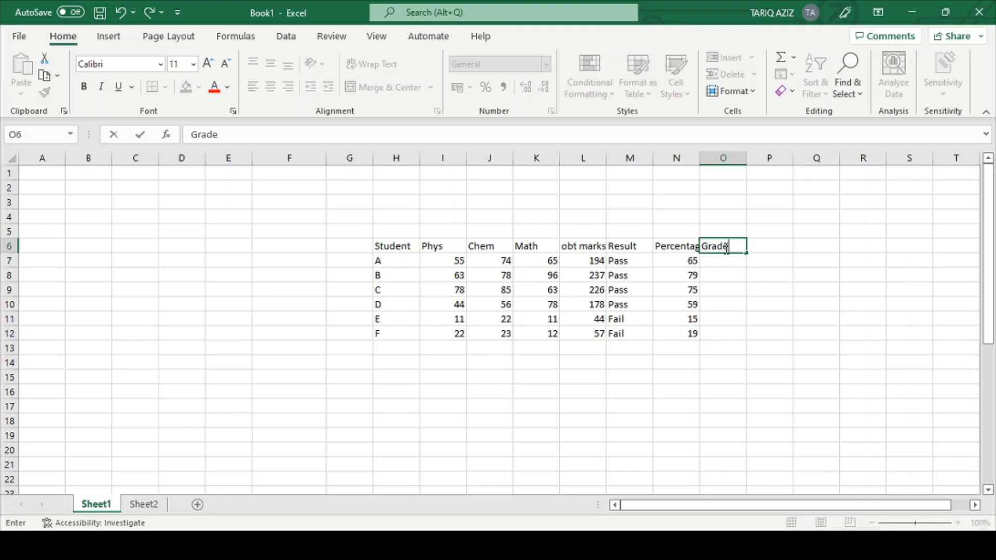
key("Return")
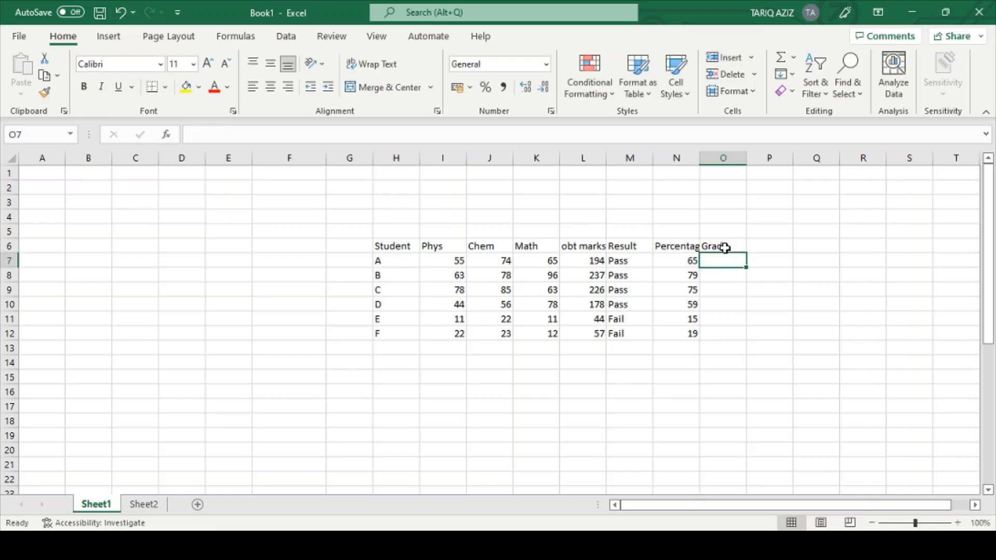
Build a nested IF formula in O7 that grades N7 as "F" below 30, "E" below 40 and "D" below 50.
left_click(327, 135)
type("=")
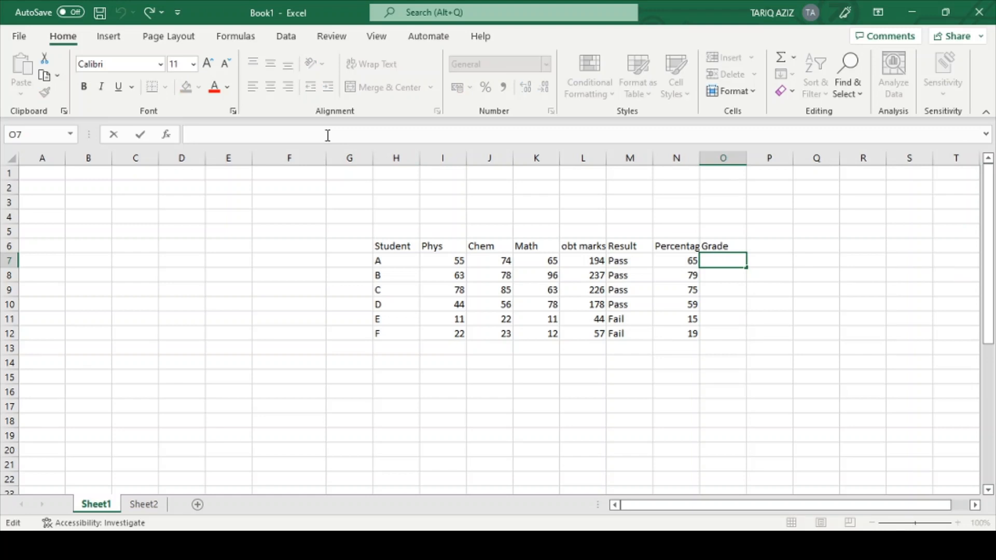
type("I")
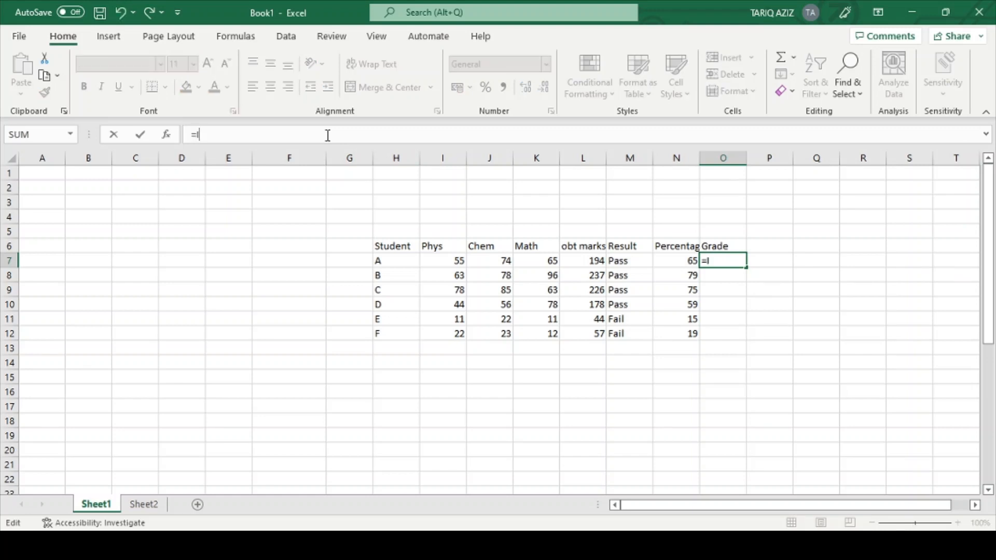
type("F(N7<")
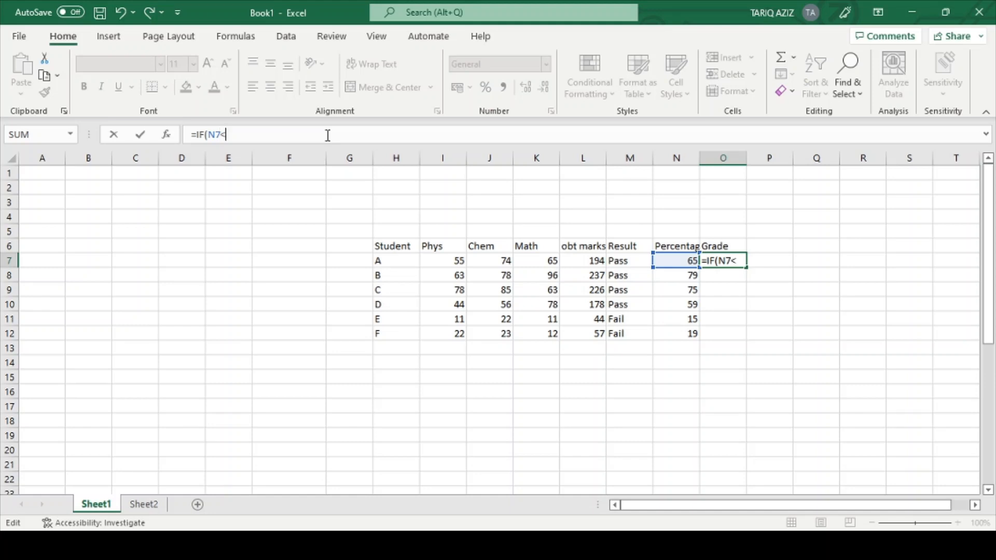
type("30,\"F\",(IF(N")
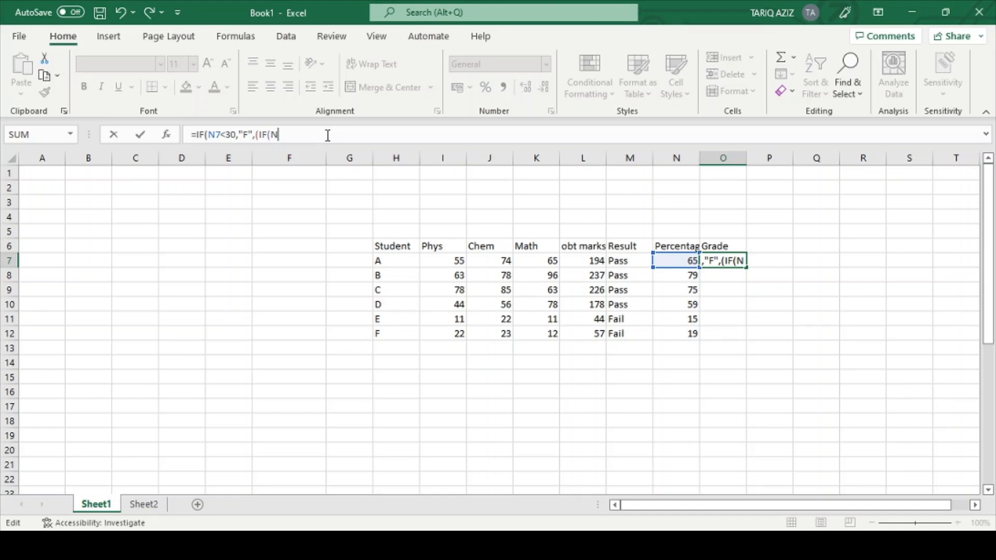
key("Left")
key("BackSpace")
key("End")
type("7<40")
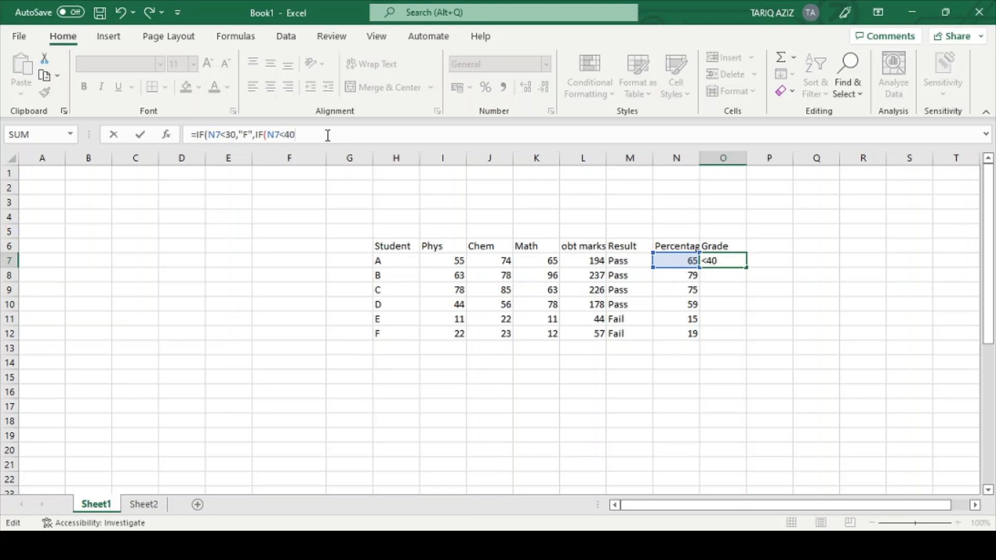
type(",\"E\",IF(N7<")
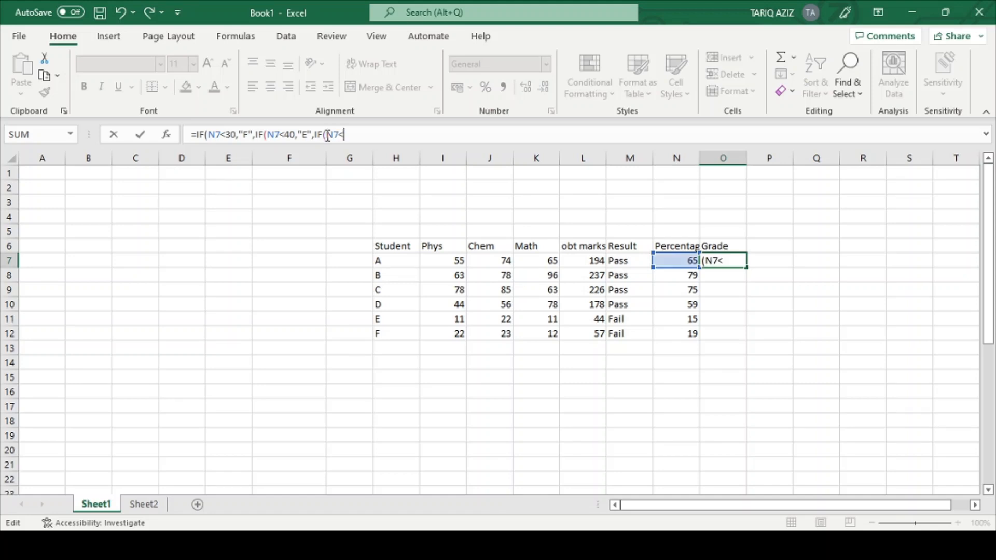
type("50,\"\"")
key("Left")
type("D")
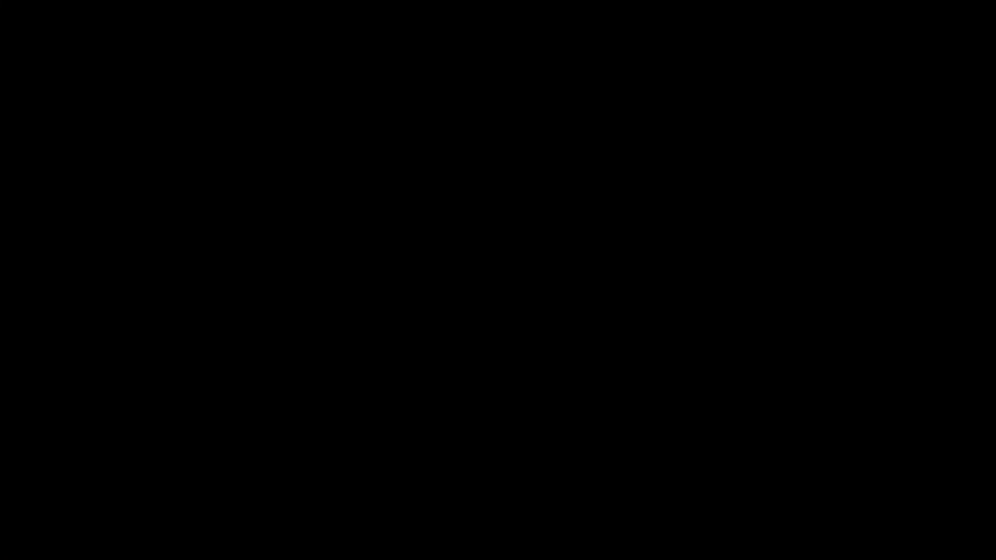